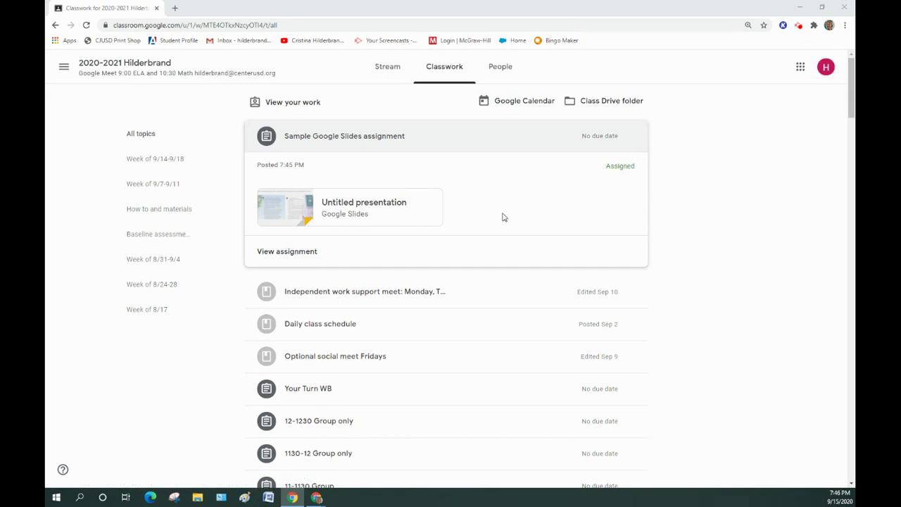
View the Sample Google Slides assignment from the Classwork page
click(287, 252)
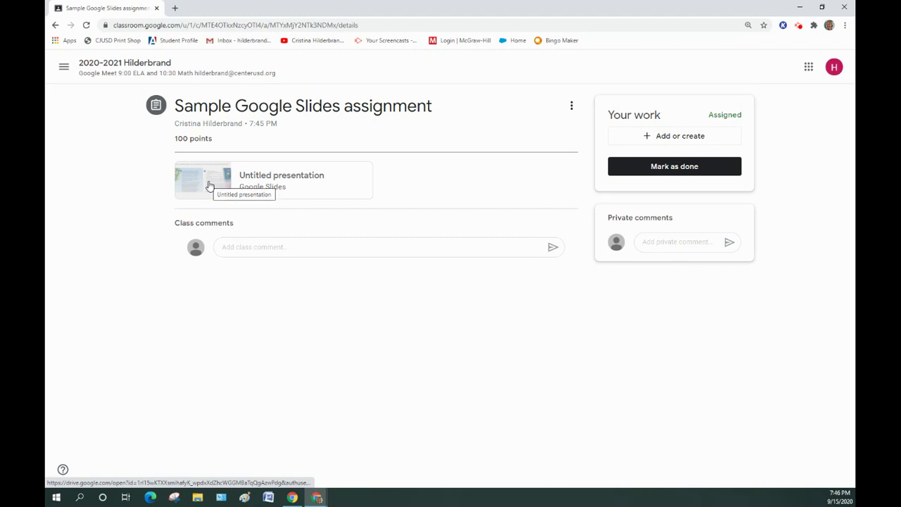
Open the attached Untitled presentation with the Box-Zip reading slide
click(209, 186)
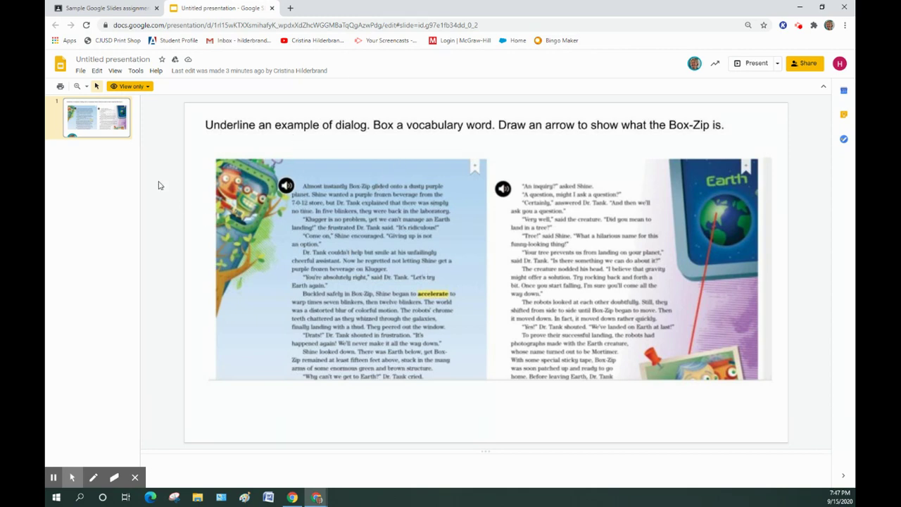
Copy the entire presentation, renaming it 'Harry Potter Untitled presentation'
click(80, 70)
mouse_move(105, 135)
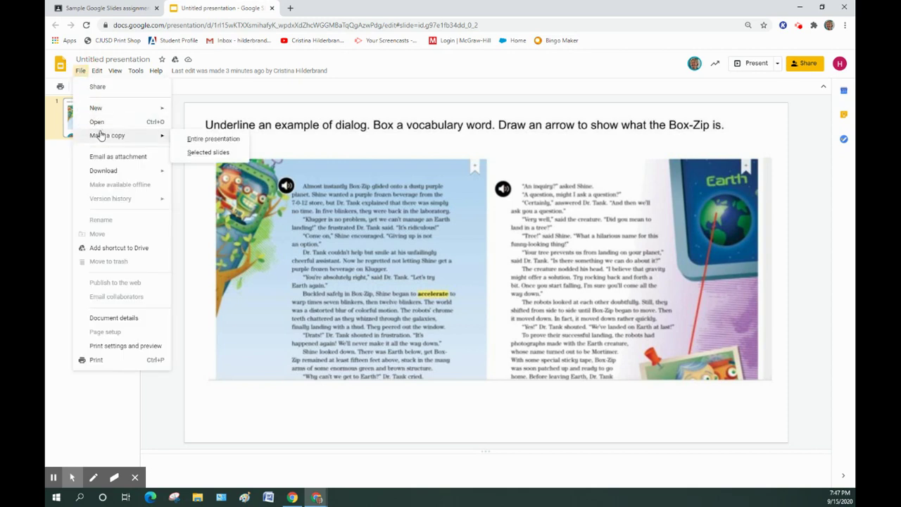
click(211, 140)
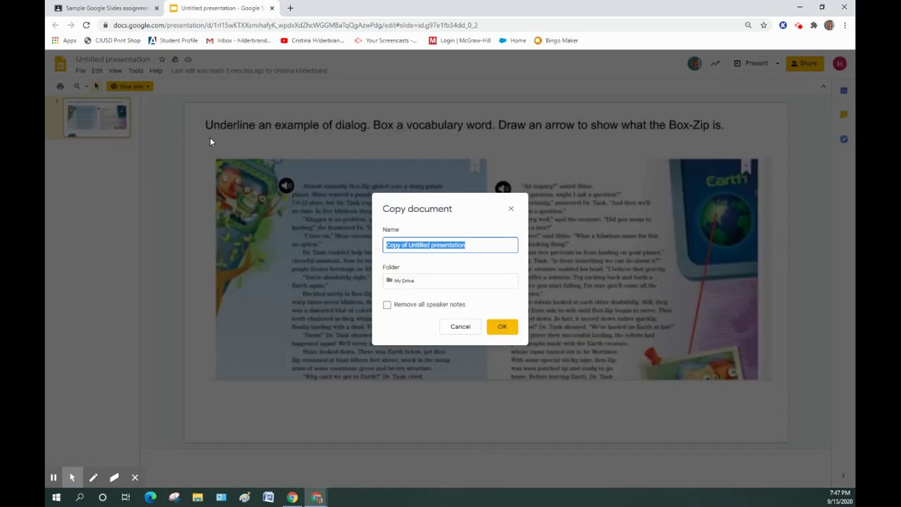
click(409, 245)
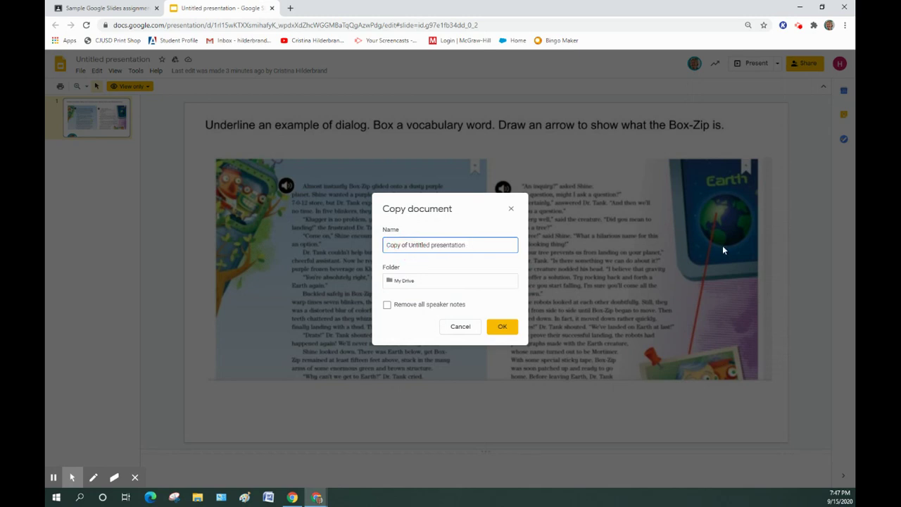
key(BackSpace)
key(BackSpace)
key(BackSpace)
key(BackSpace)
key(BackSpace)
key(BackSpace)
key(BackSpace)
key(BackSpace)
text(Harry Potter)
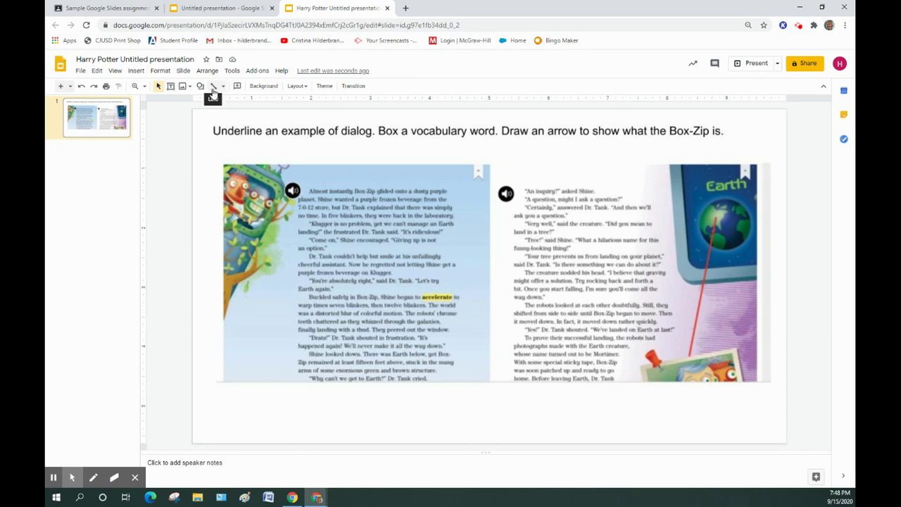
Draw straight lines under both lines of Klugger's dialog on the left page
click(824, 86)
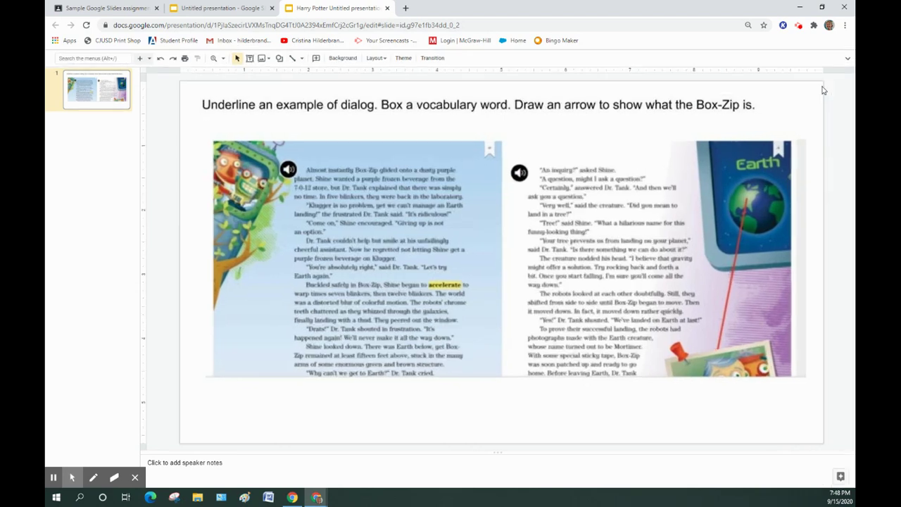
click(847, 61)
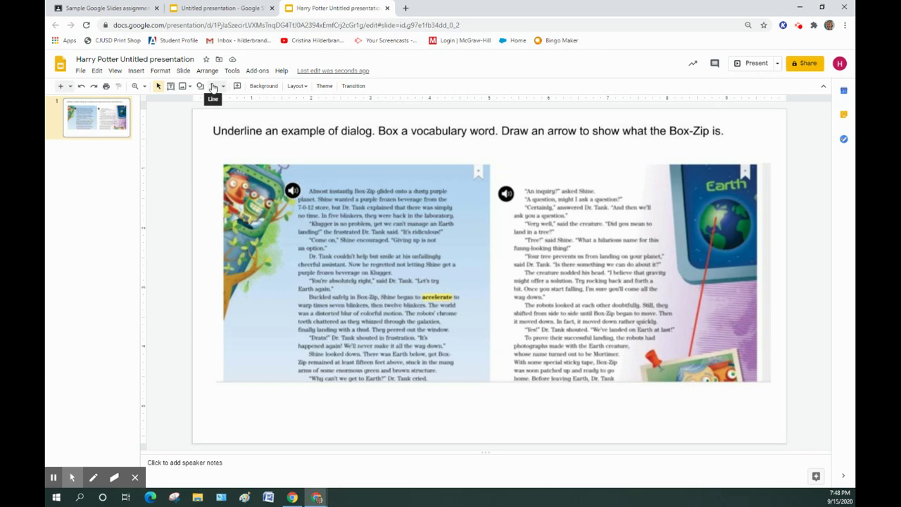
click(211, 86)
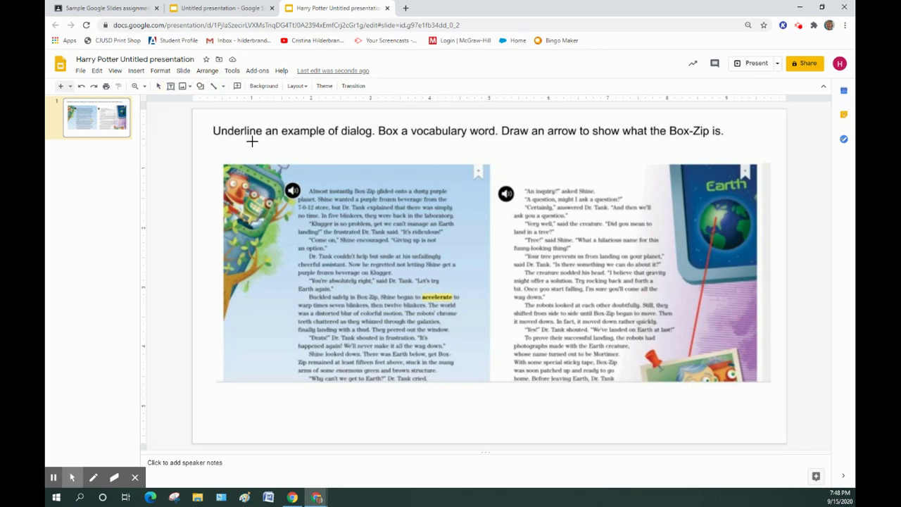
click(307, 227)
drag(307, 226, 454, 227)
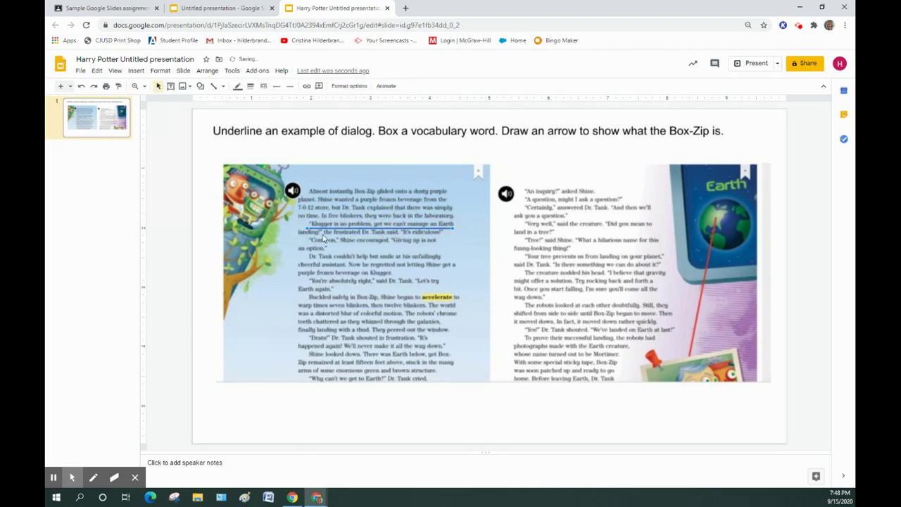
click(214, 87)
drag(295, 236, 443, 236)
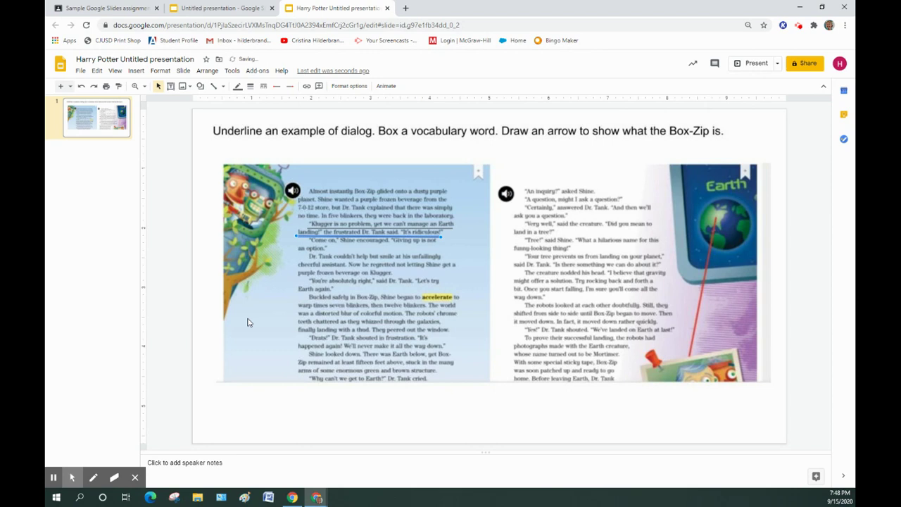
click(181, 309)
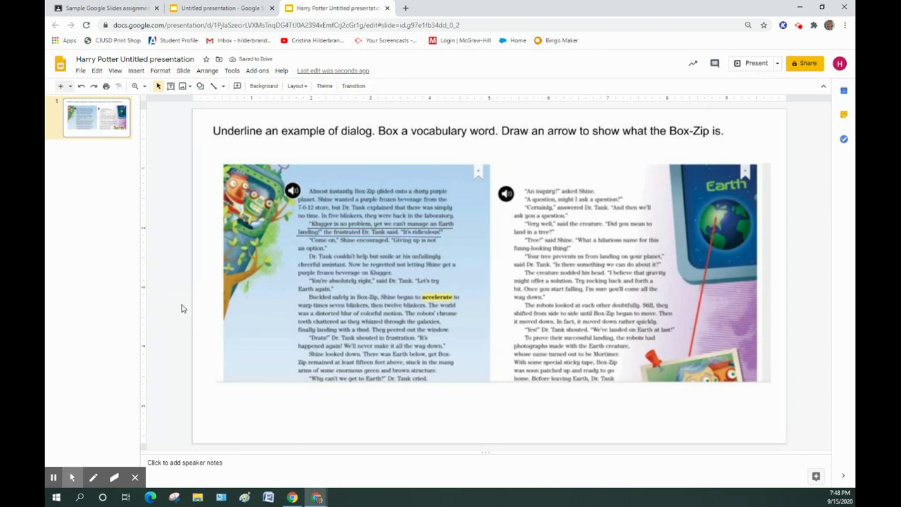
Draw a rectangle around the word 'accelerate' on the left page
click(201, 86)
mouse_move(209, 103)
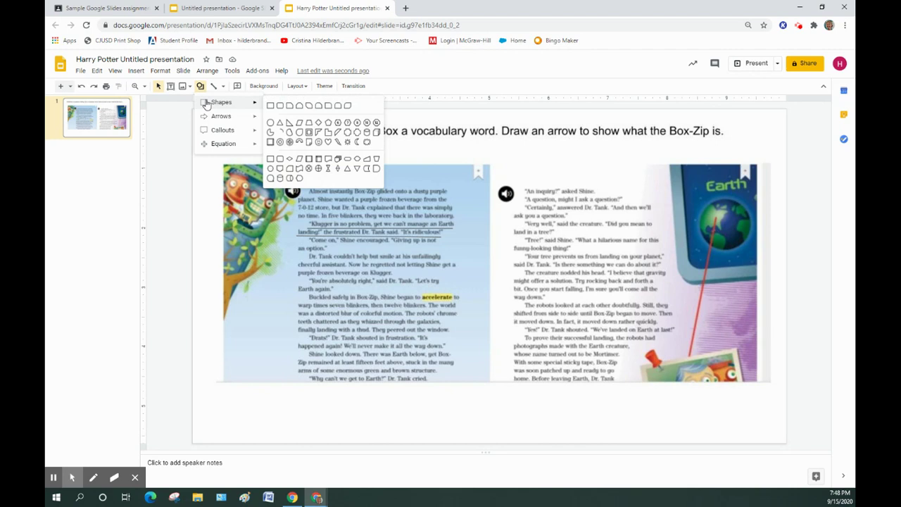
click(271, 107)
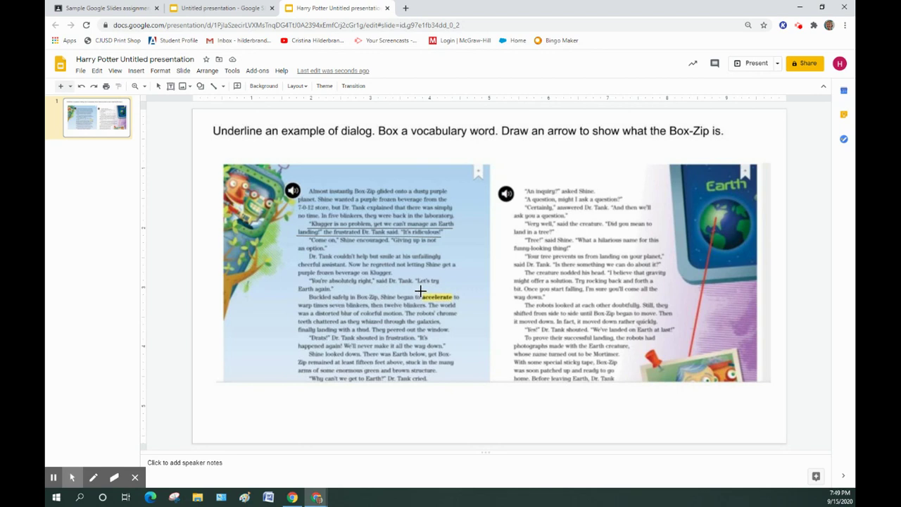
click(421, 291)
drag(421, 291, 456, 303)
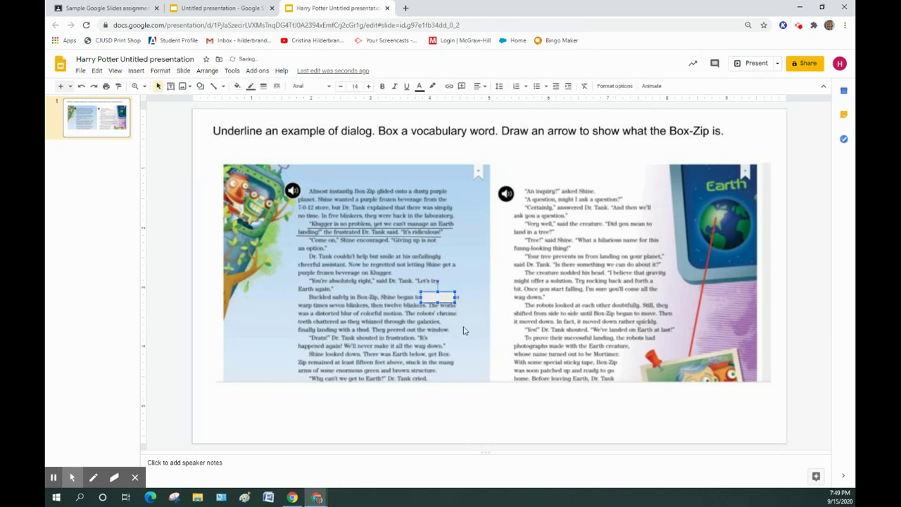
Set the accelerate rectangle's fill color to Transparent
click(239, 87)
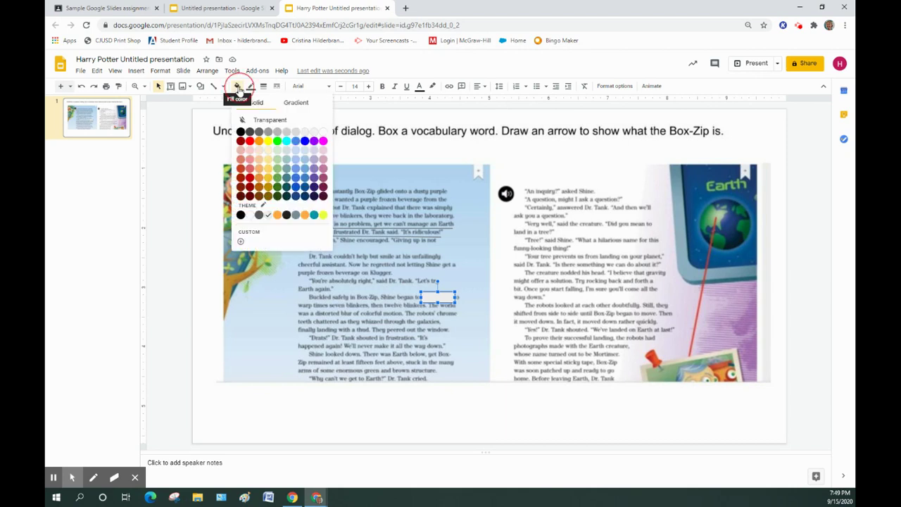
click(264, 121)
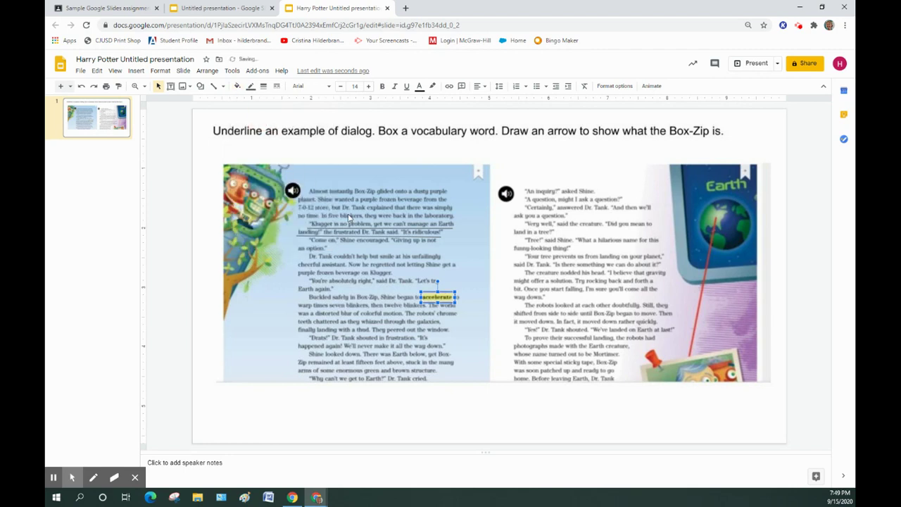
click(462, 341)
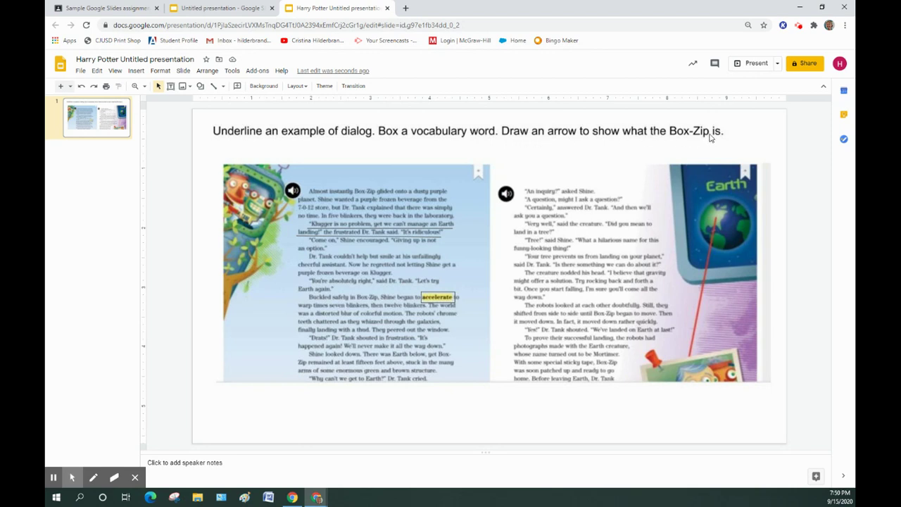
Draw a left arrow, move it beside the dialog lines, and reshape its arrowhead
click(200, 86)
mouse_move(210, 118)
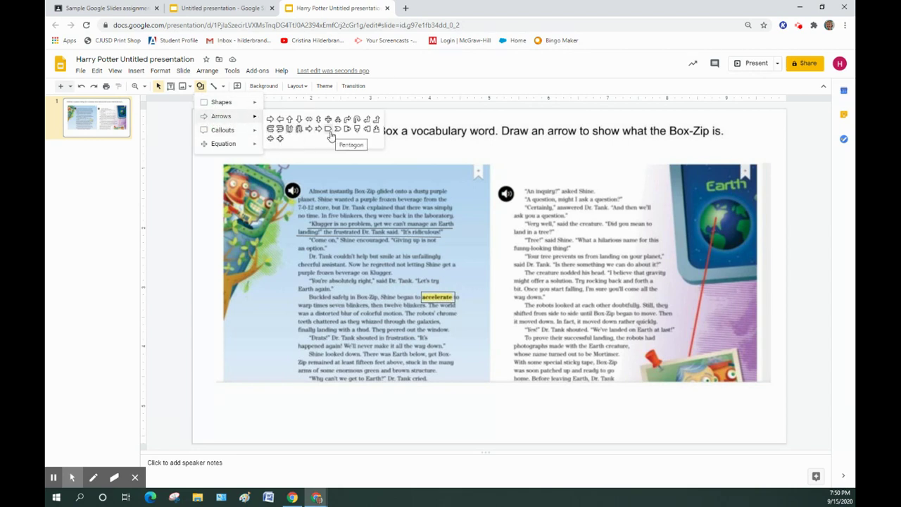
click(279, 121)
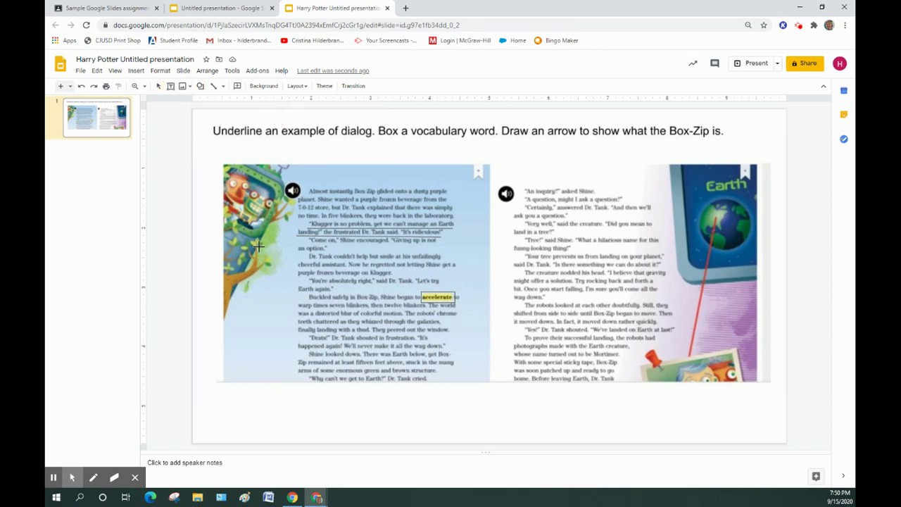
drag(264, 246, 293, 293)
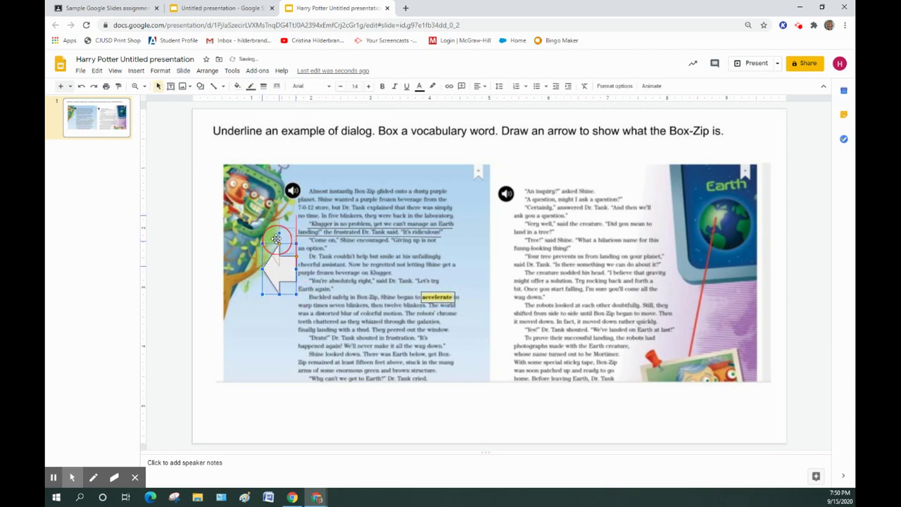
click(276, 240)
drag(277, 235, 277, 206)
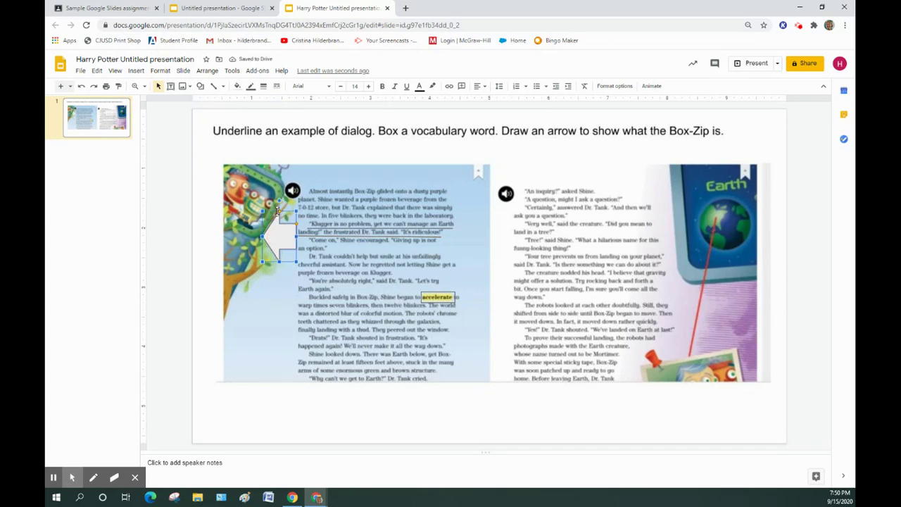
drag(278, 209, 279, 211)
Give the arrow a Transparent fill and an orange border
click(237, 87)
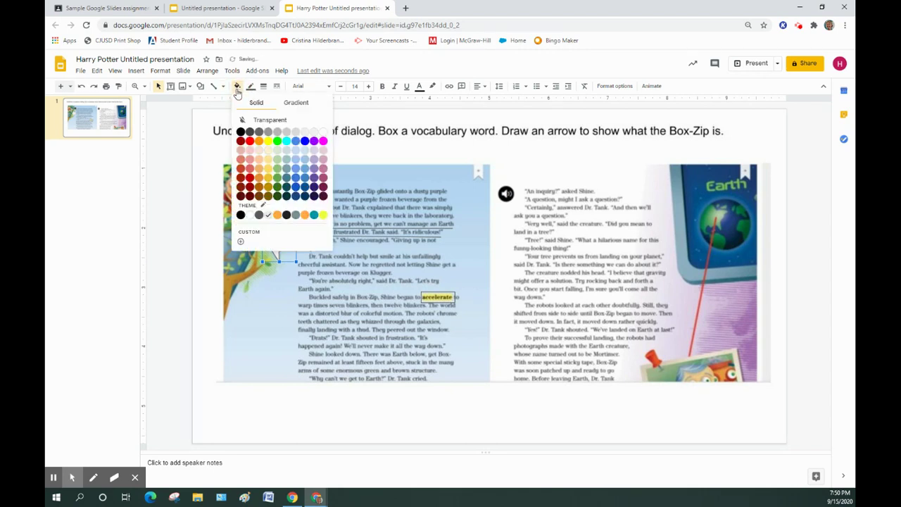
click(272, 119)
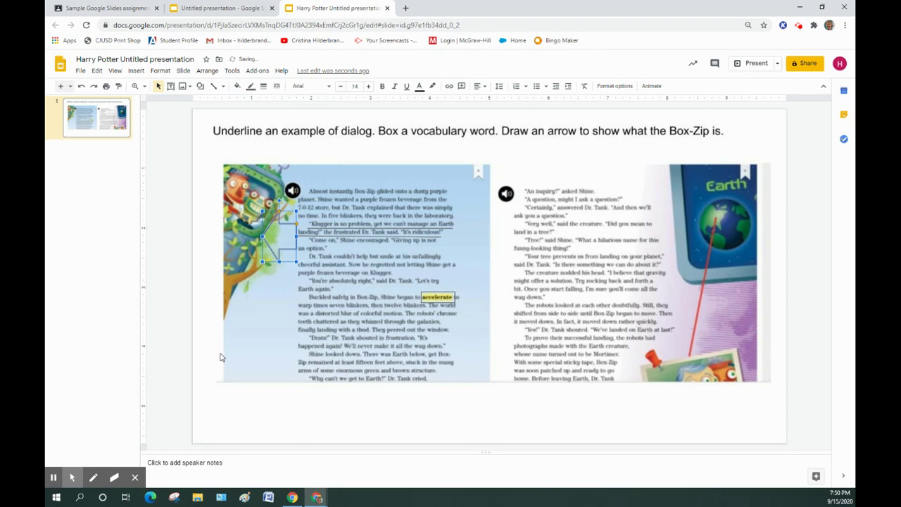
click(250, 86)
click(280, 126)
click(210, 280)
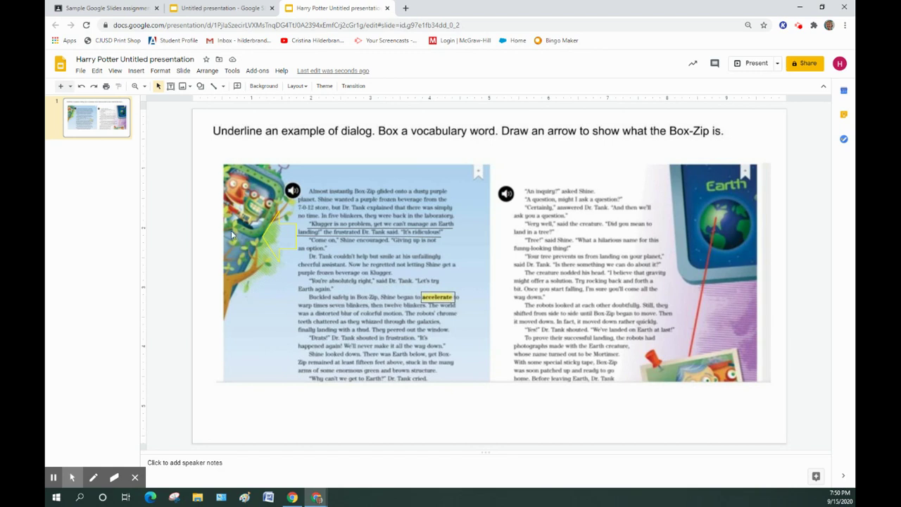
Draw a wide text box across the bottom of the slide under the book pages
click(138, 71)
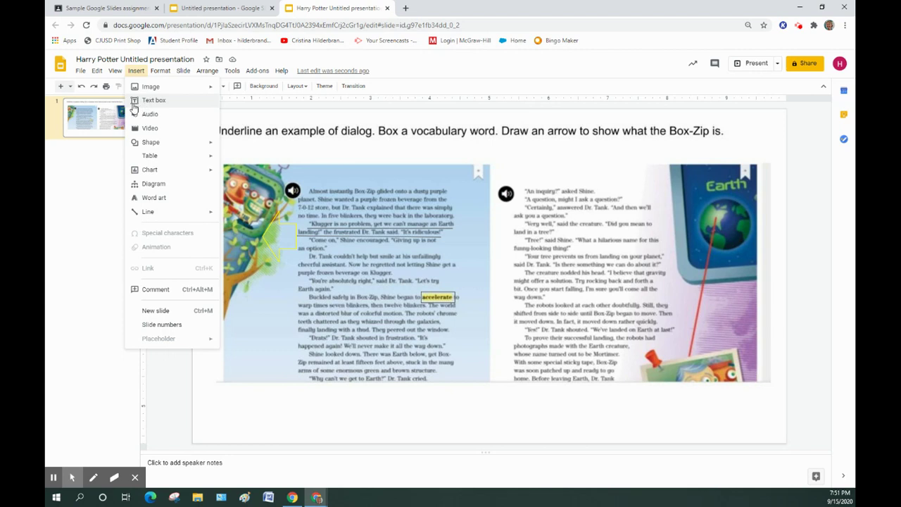
click(131, 73)
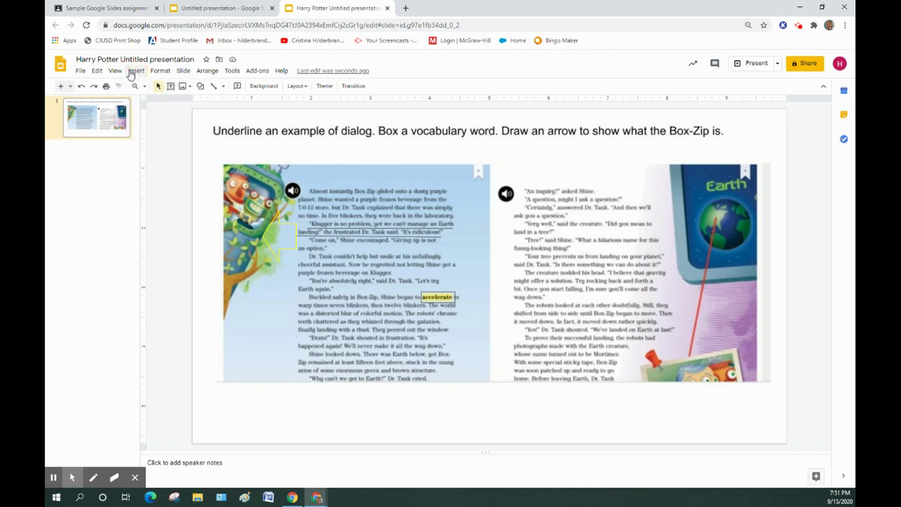
click(171, 87)
drag(205, 381, 766, 432)
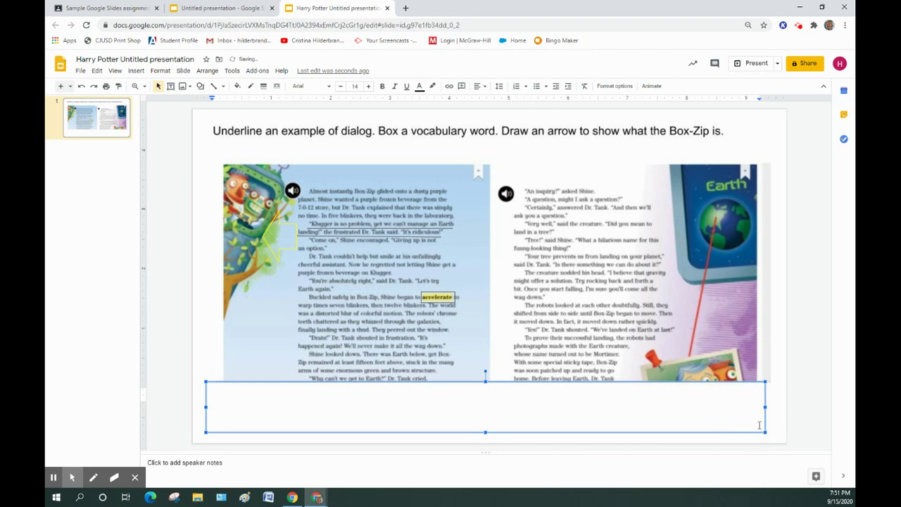
Type 'You can type your answer in the box. Yay!' into the bottom text box
click(778, 337)
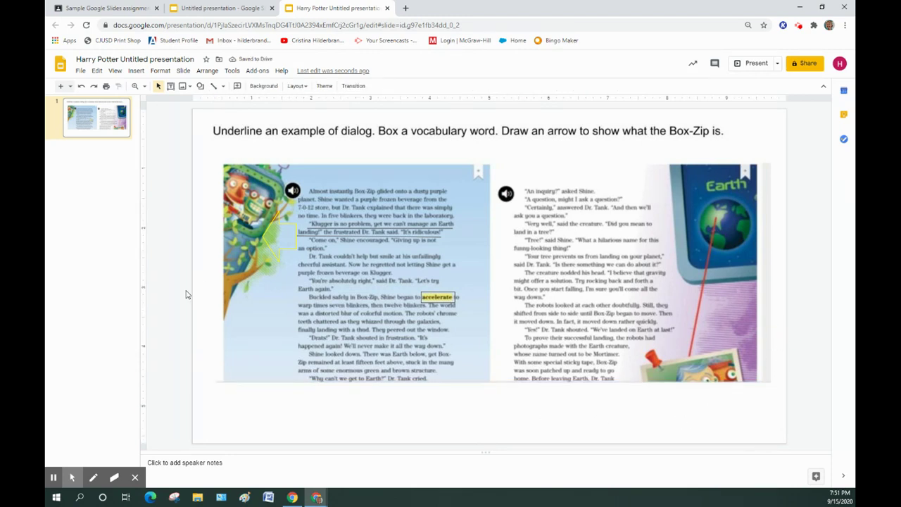
click(343, 413)
click(265, 399)
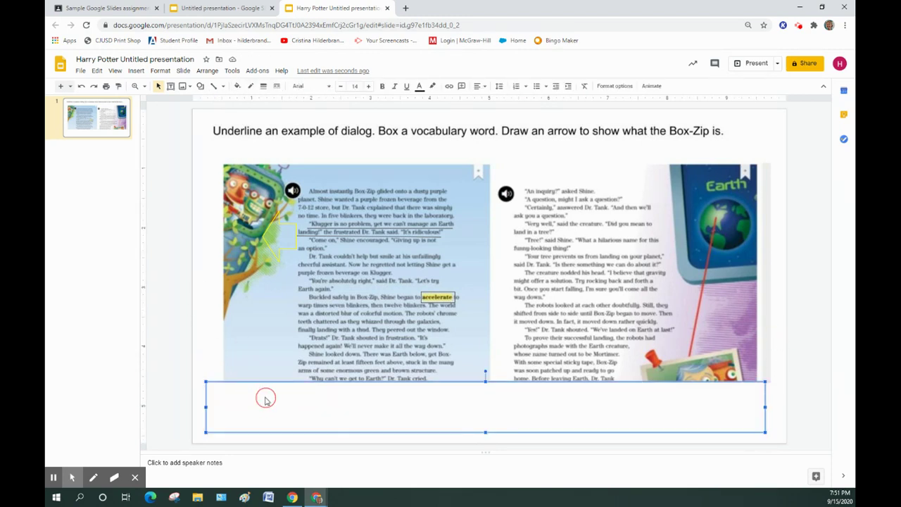
text(Y)
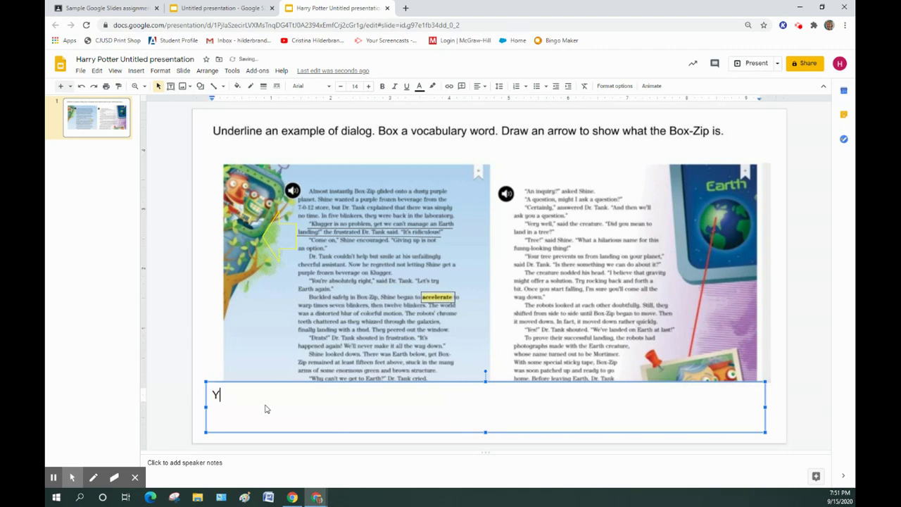
text(ou can type your answer in the bo)
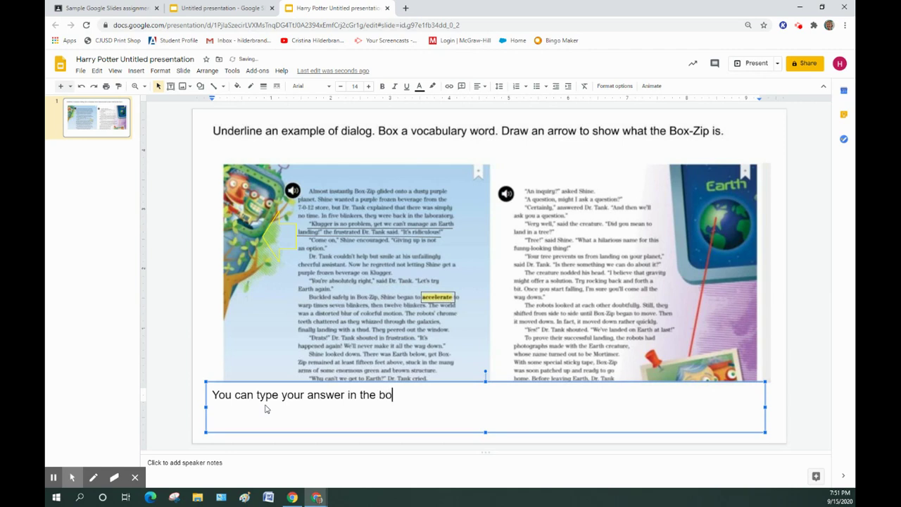
text(x. Yay!)
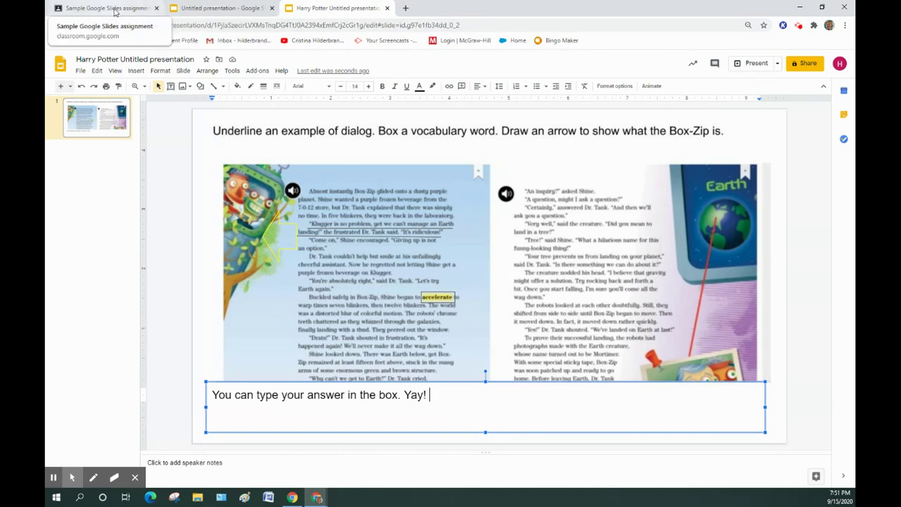
Return from the presentation to the Sample Google Slides assignment page in Classroom
click(189, 13)
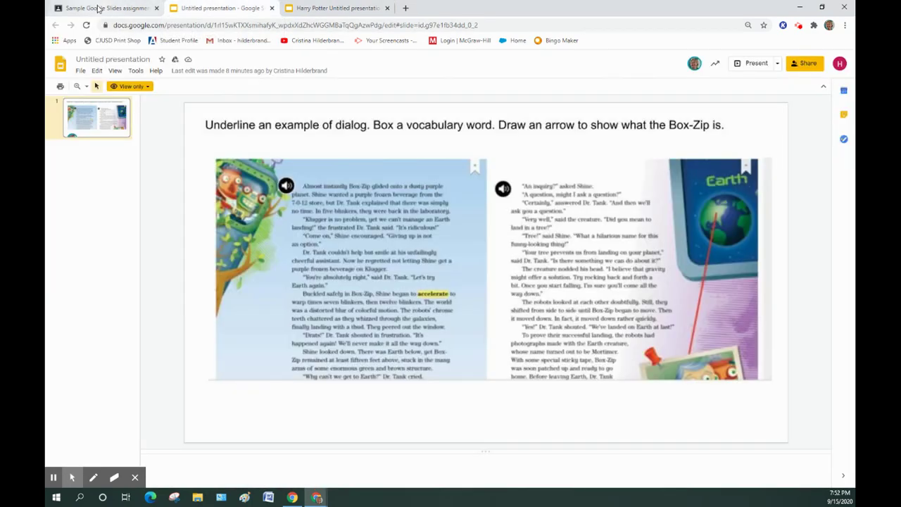
click(102, 9)
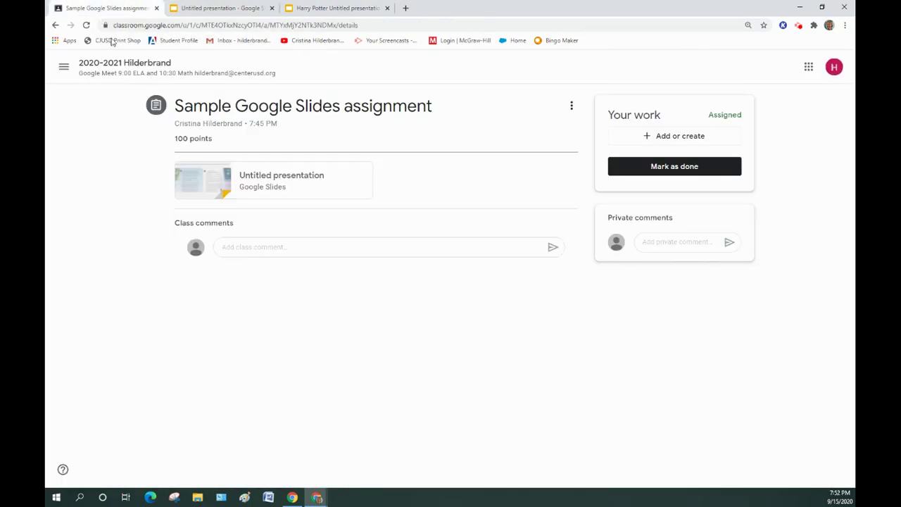
Attach the Harry Potter Untitled presentation from Google Drive to Your work
click(671, 138)
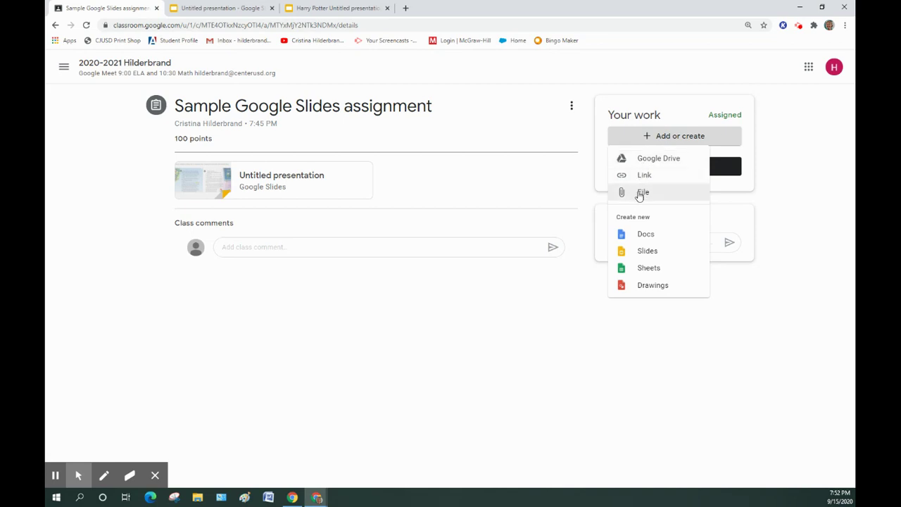
click(641, 161)
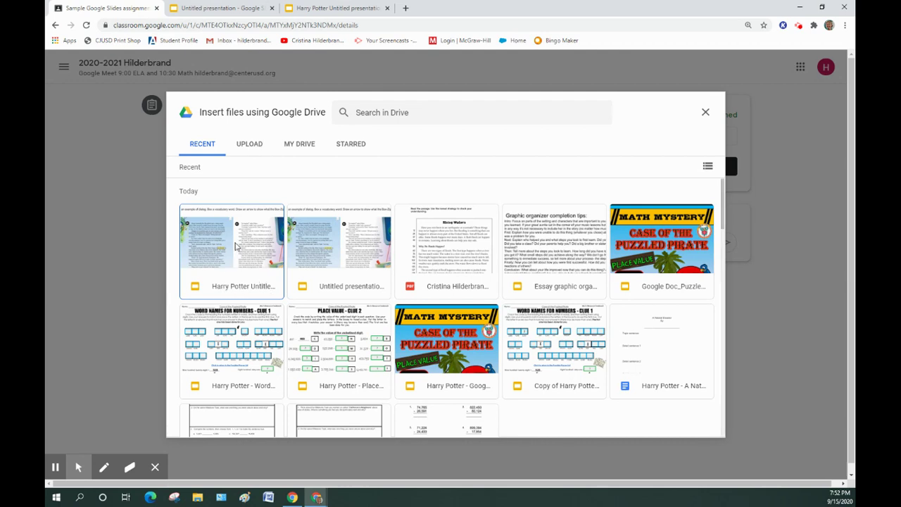
click(237, 245)
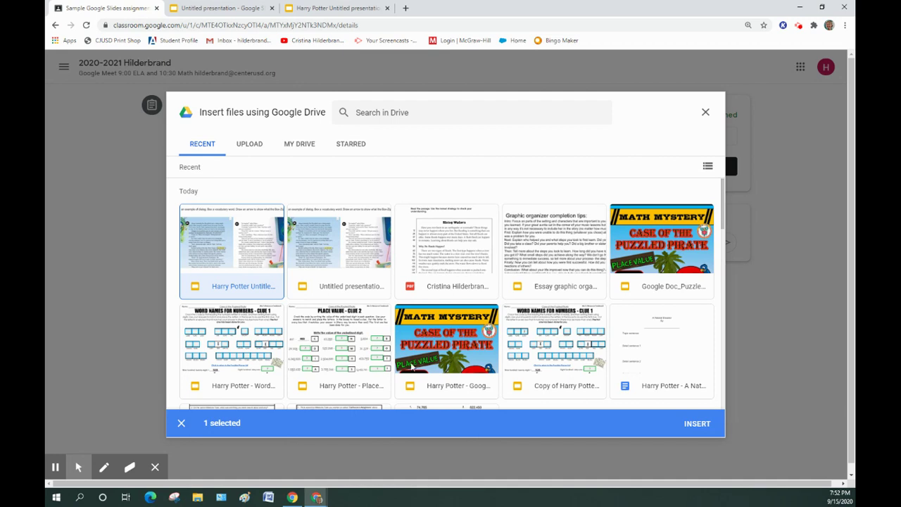
click(703, 425)
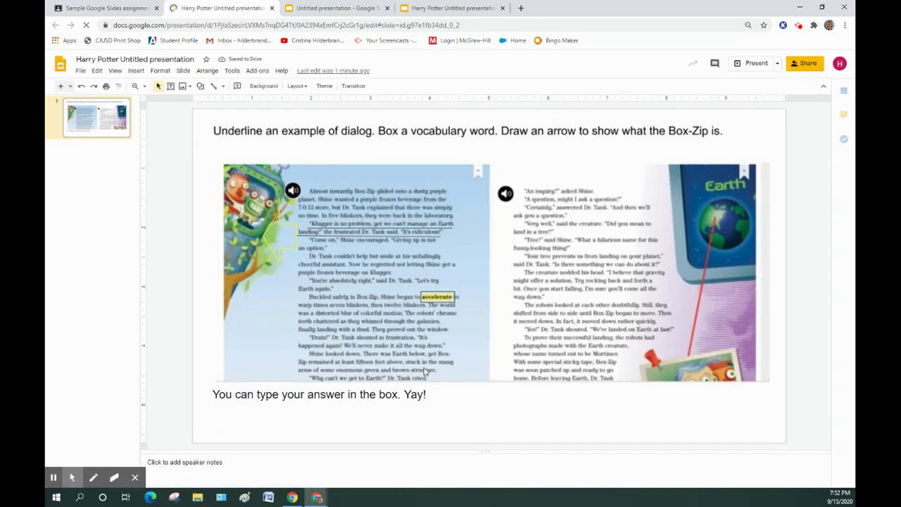
Begin turning in the assignment, bringing up the confirmation listing Harry Potter Untitled presentation
click(117, 8)
click(650, 206)
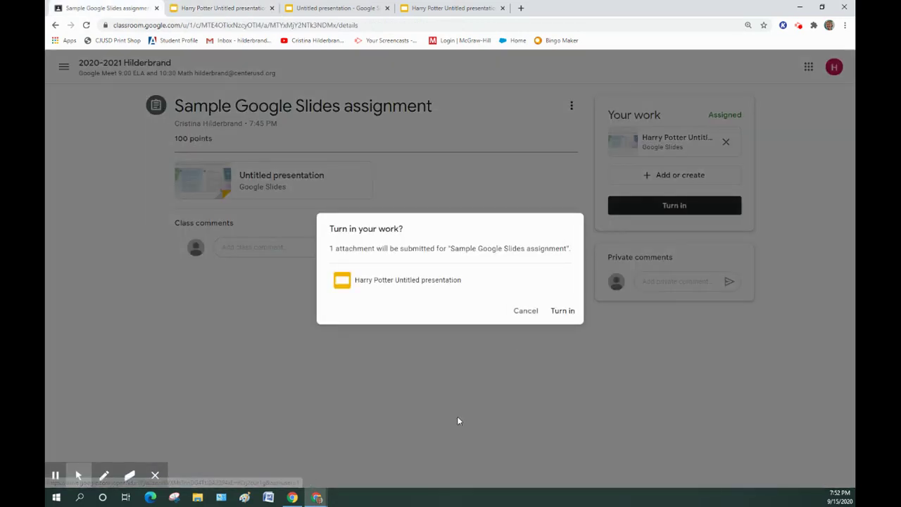